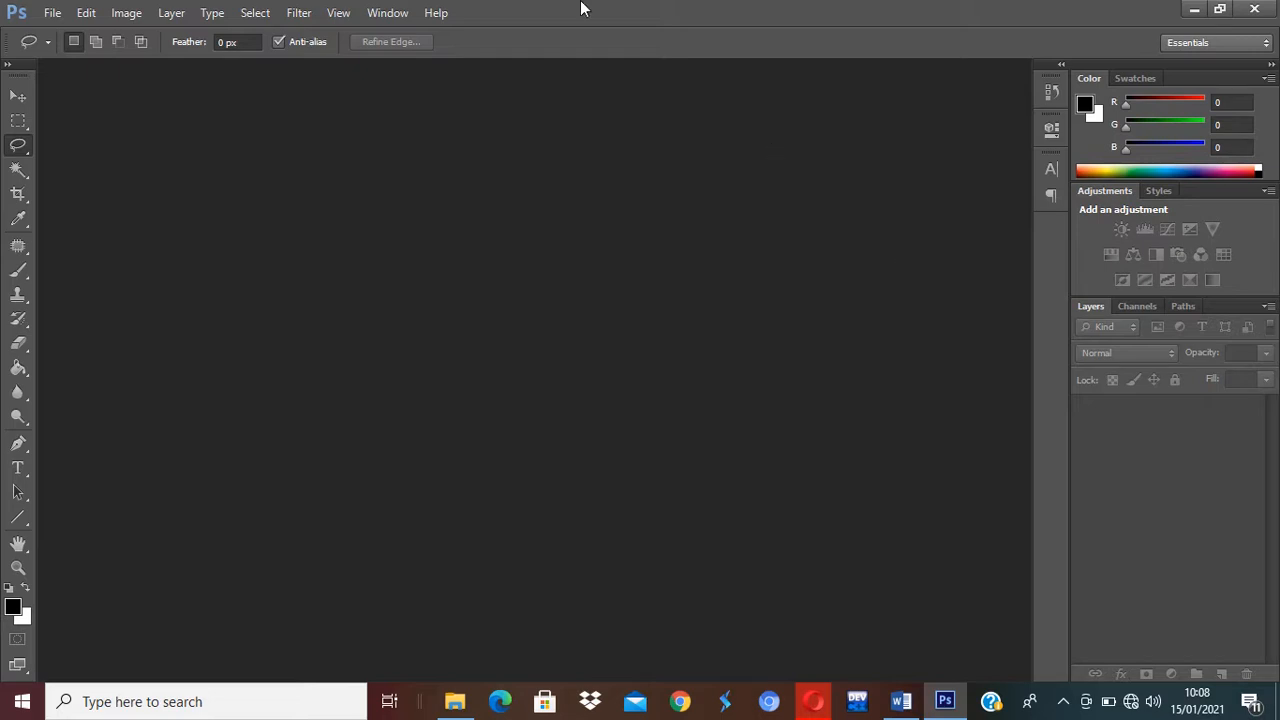
Step: Open OverExposure.jpg and UnderEx;posure.JPG together from the Gambar Pendukung folder inside X IPA IPS
left_click(52, 13)
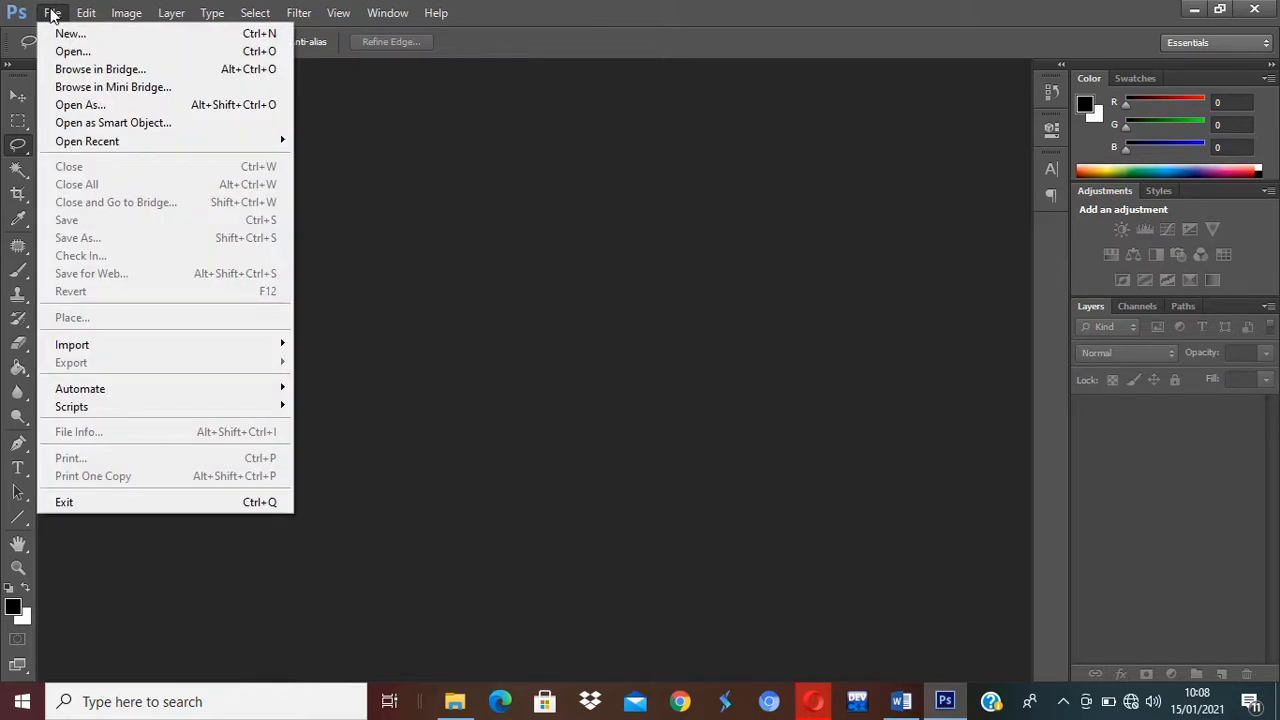
left_click(74, 51)
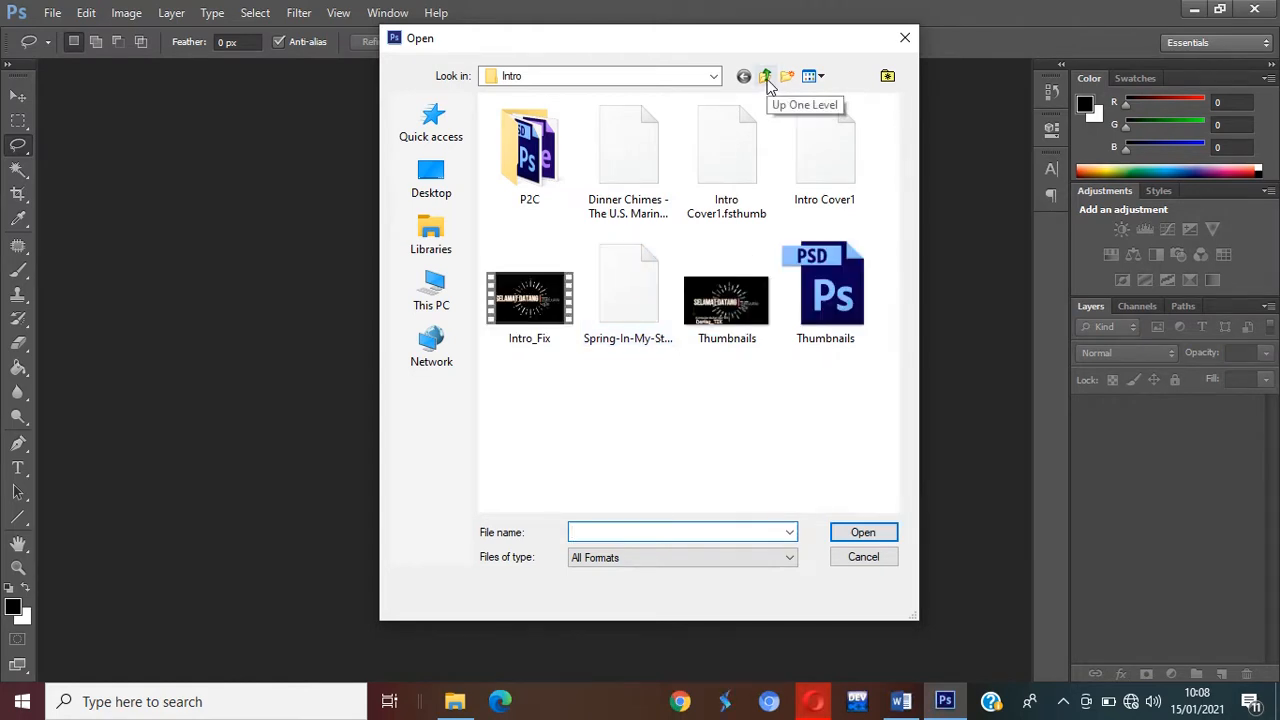
left_click(766, 78)
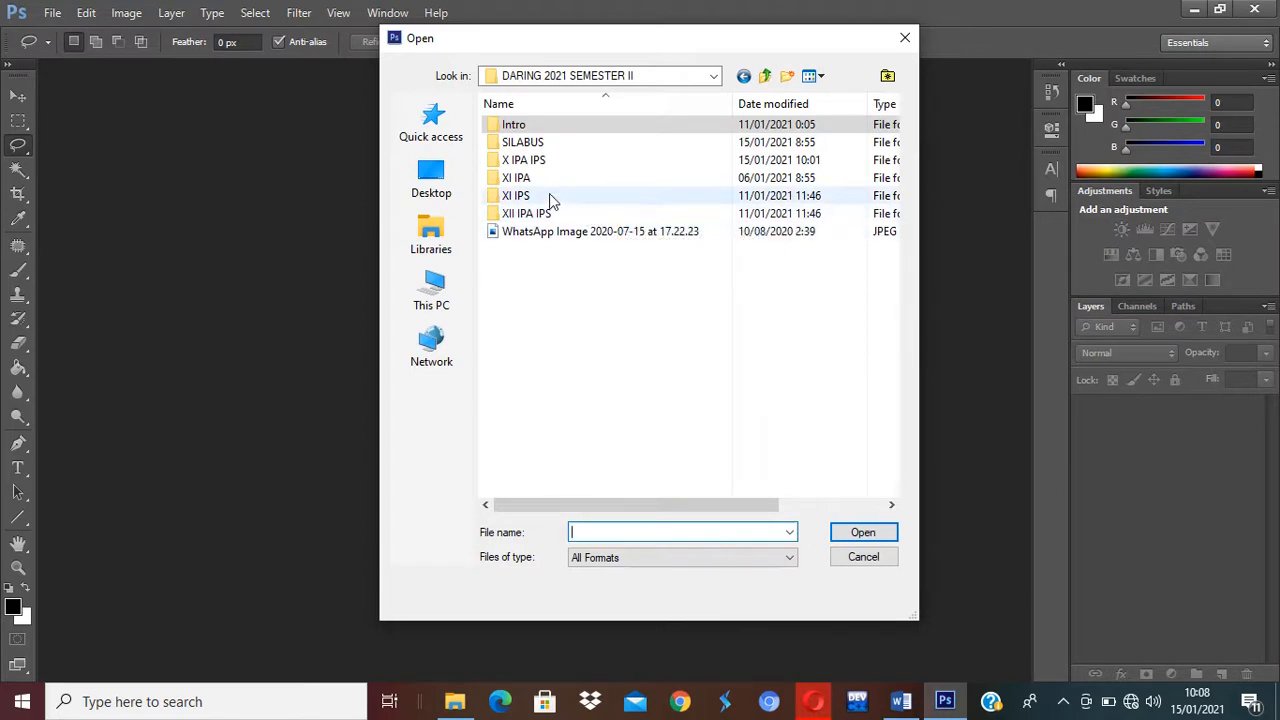
double_click(526, 162)
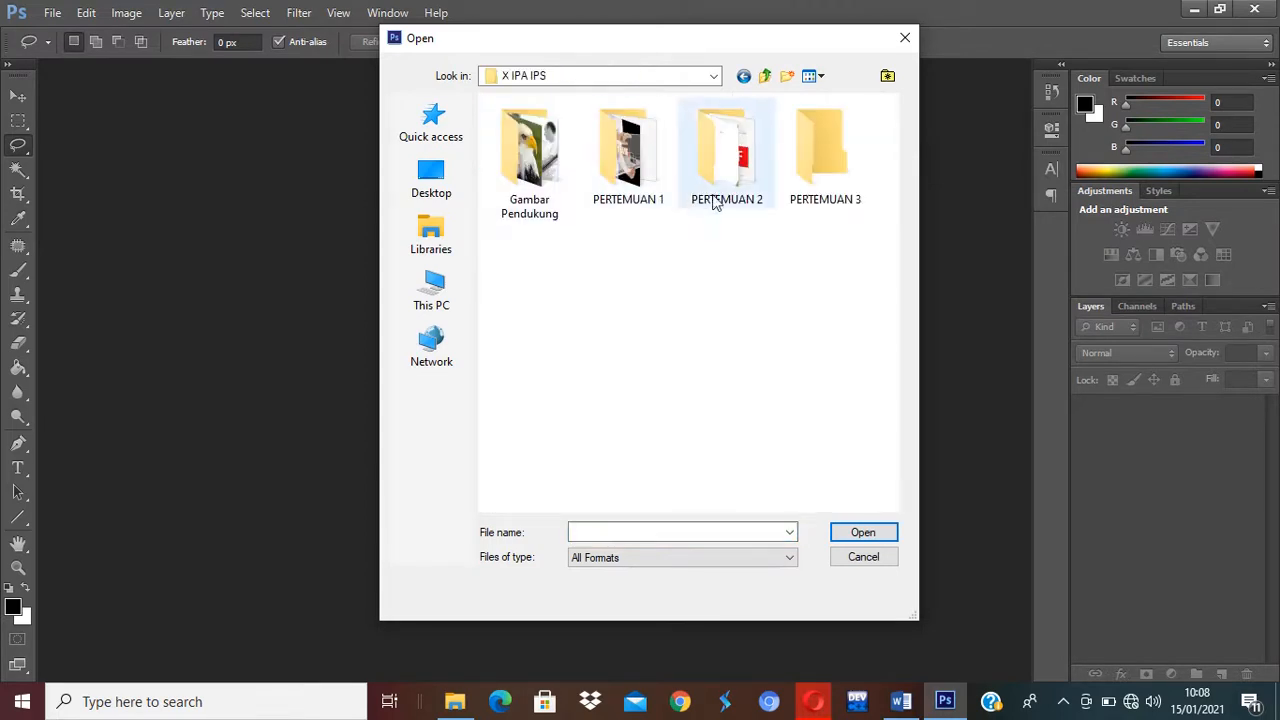
double_click(556, 182)
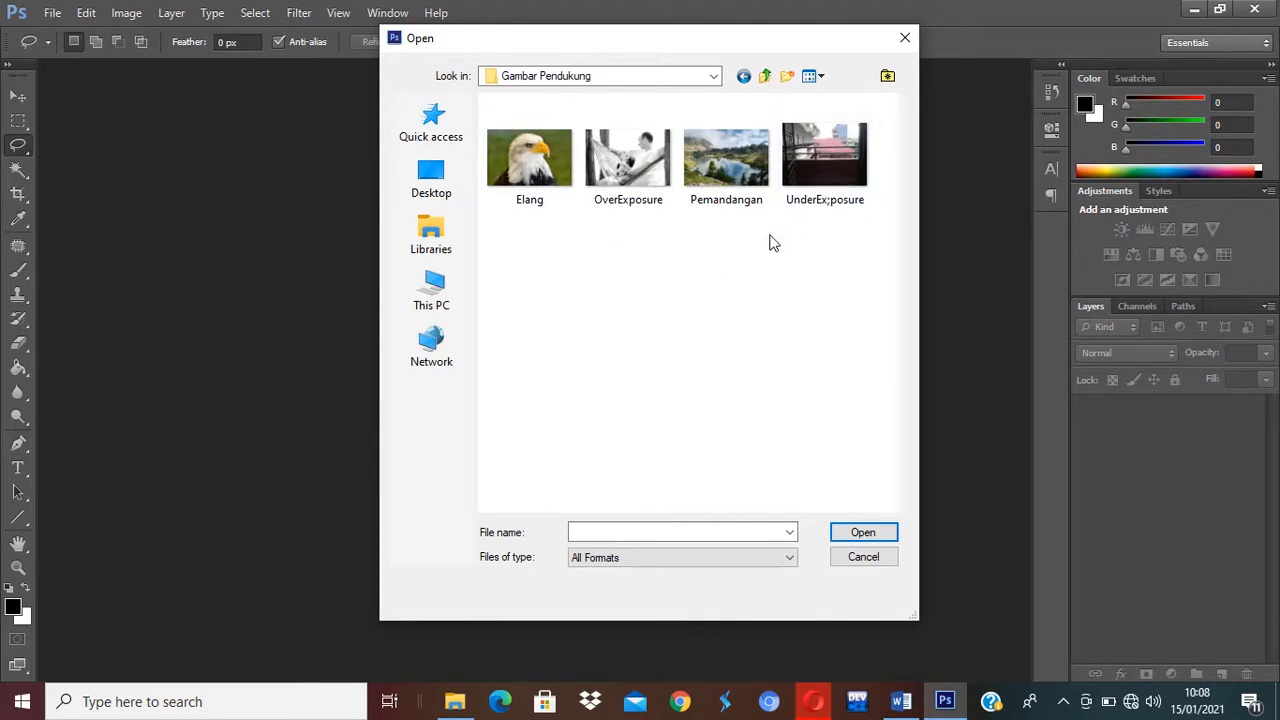
left_click(845, 188)
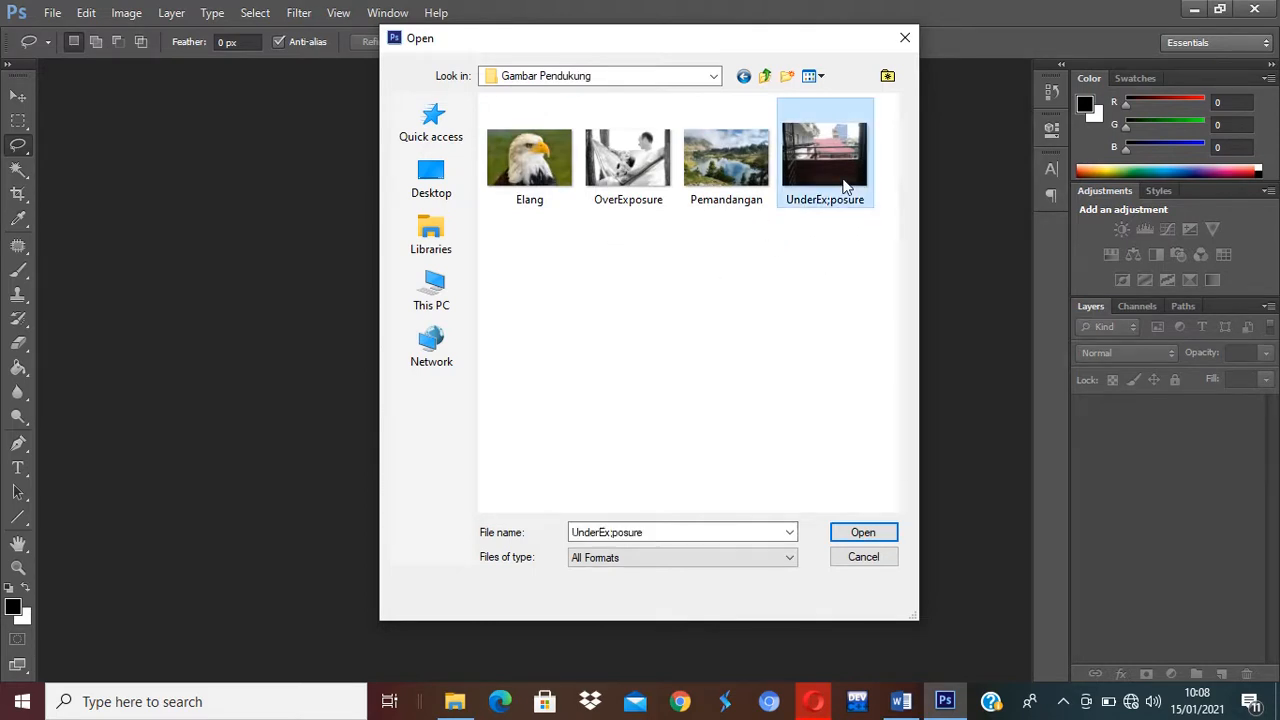
left_click(622, 170, "ctrl")
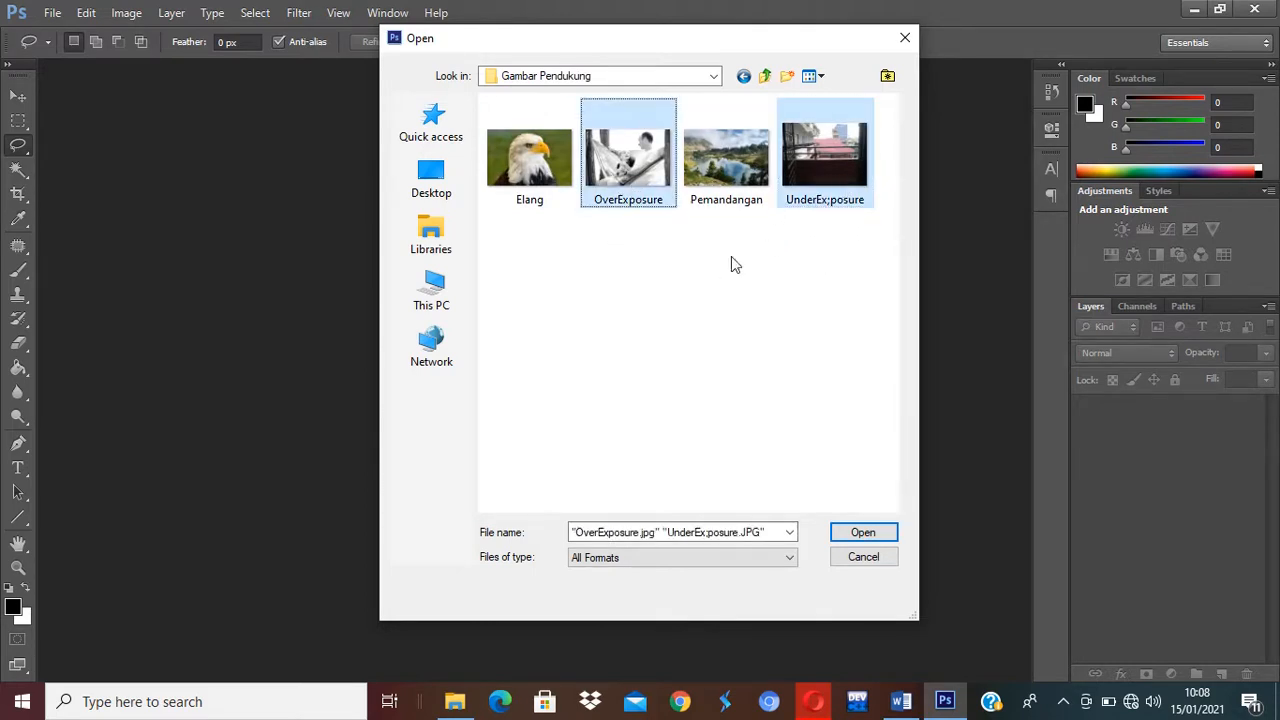
left_click(864, 533)
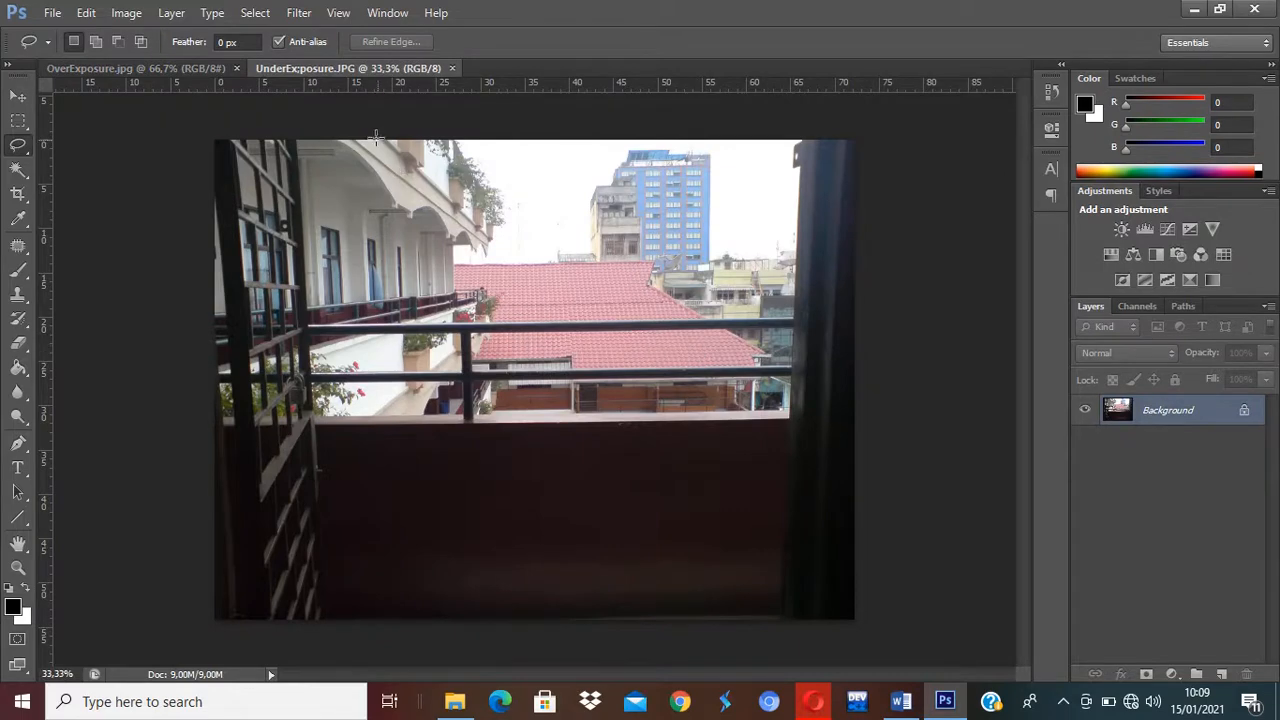
Step: Float both photos in separate windows and place UnderEx;posure.JPG beside OverExposure.jpg, partly overlapping it
left_click_drag(352, 72, 560, 171)
left_click_drag(187, 68, 185, 117)
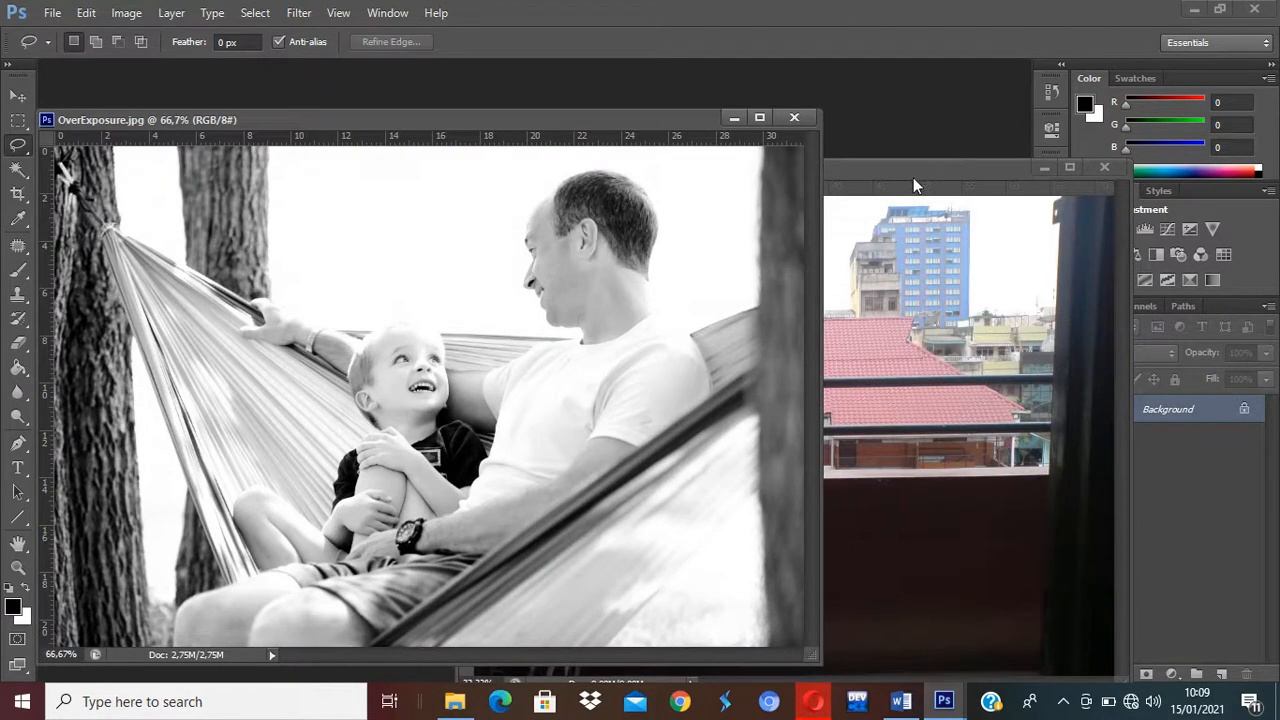
left_click(912, 176)
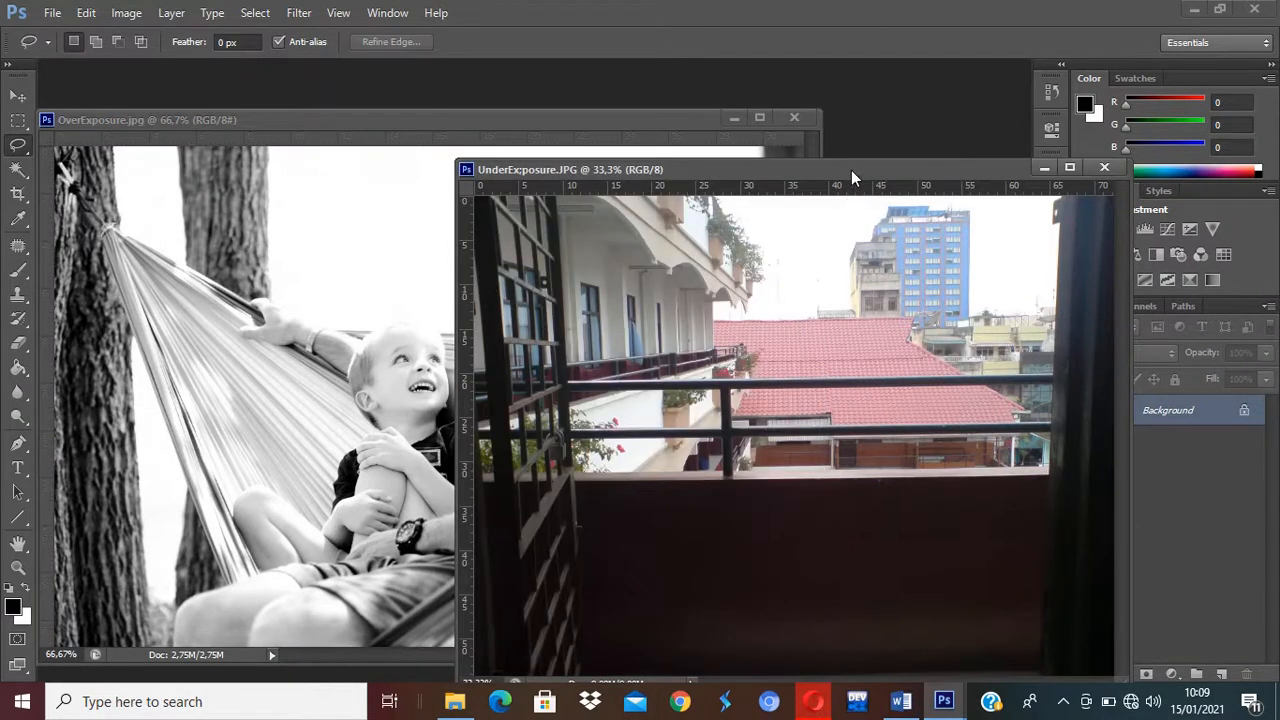
left_click_drag(851, 170, 843, 118)
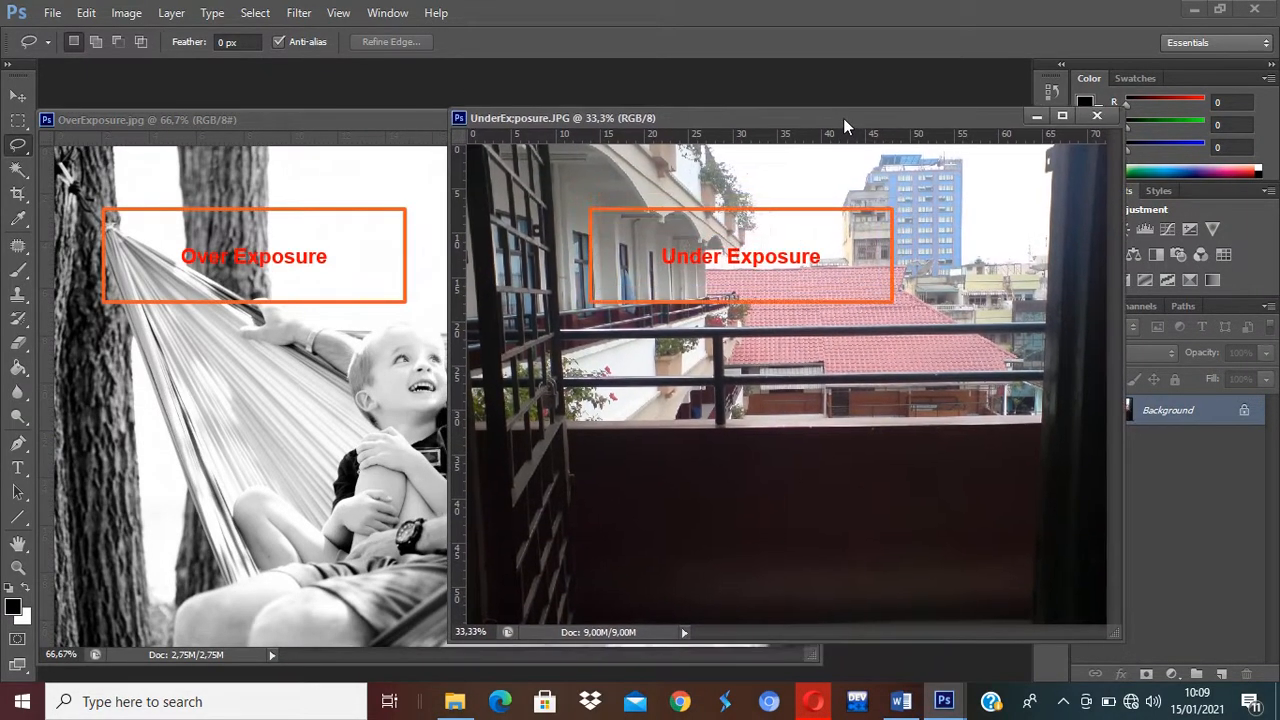
Step: Activate the Move tool and rearrange the two photo windows with UnderEx;posure.JPG in front of OverExposure.jpg
left_click(18, 95)
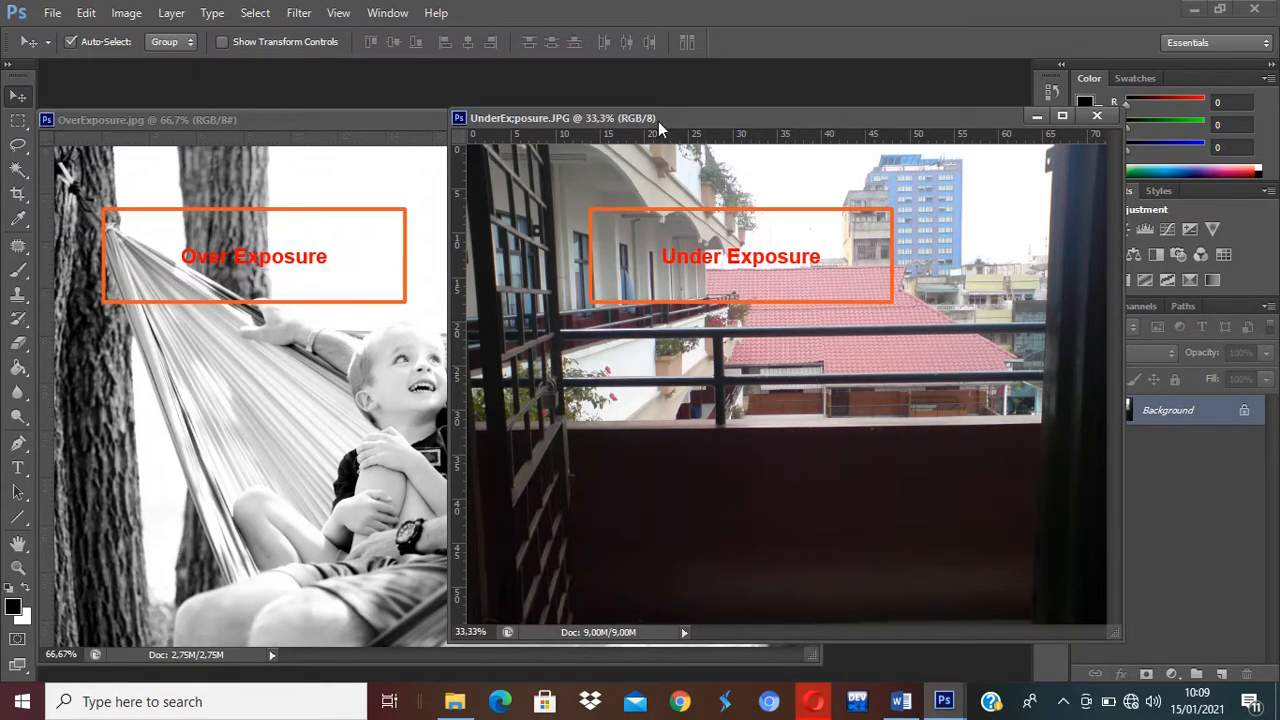
left_click_drag(658, 127, 650, 190)
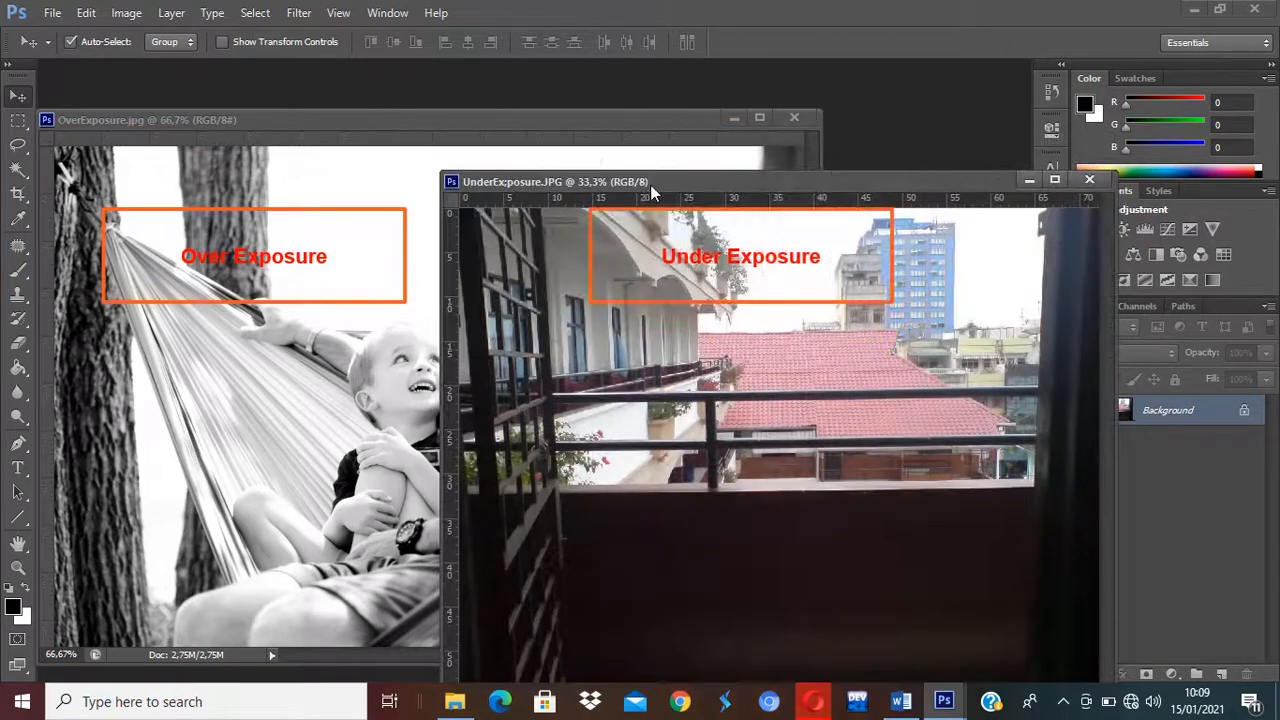
left_click(564, 124)
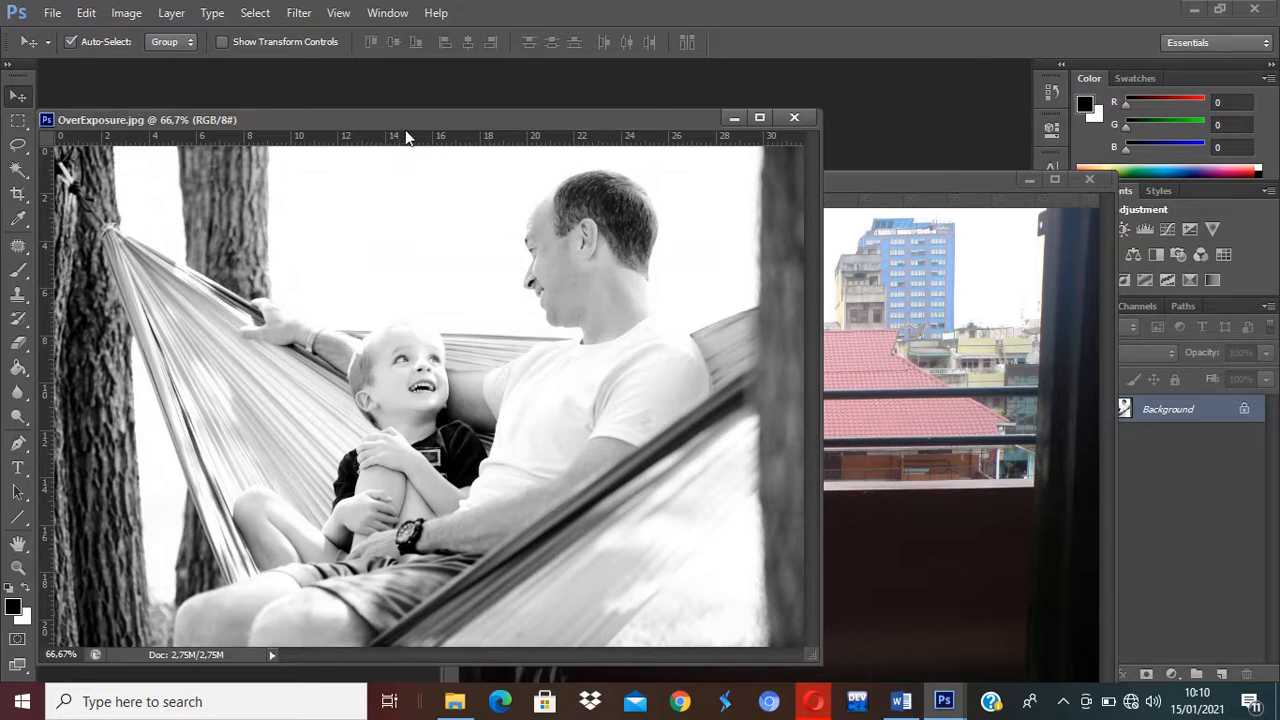
left_click_drag(407, 137, 408, 120)
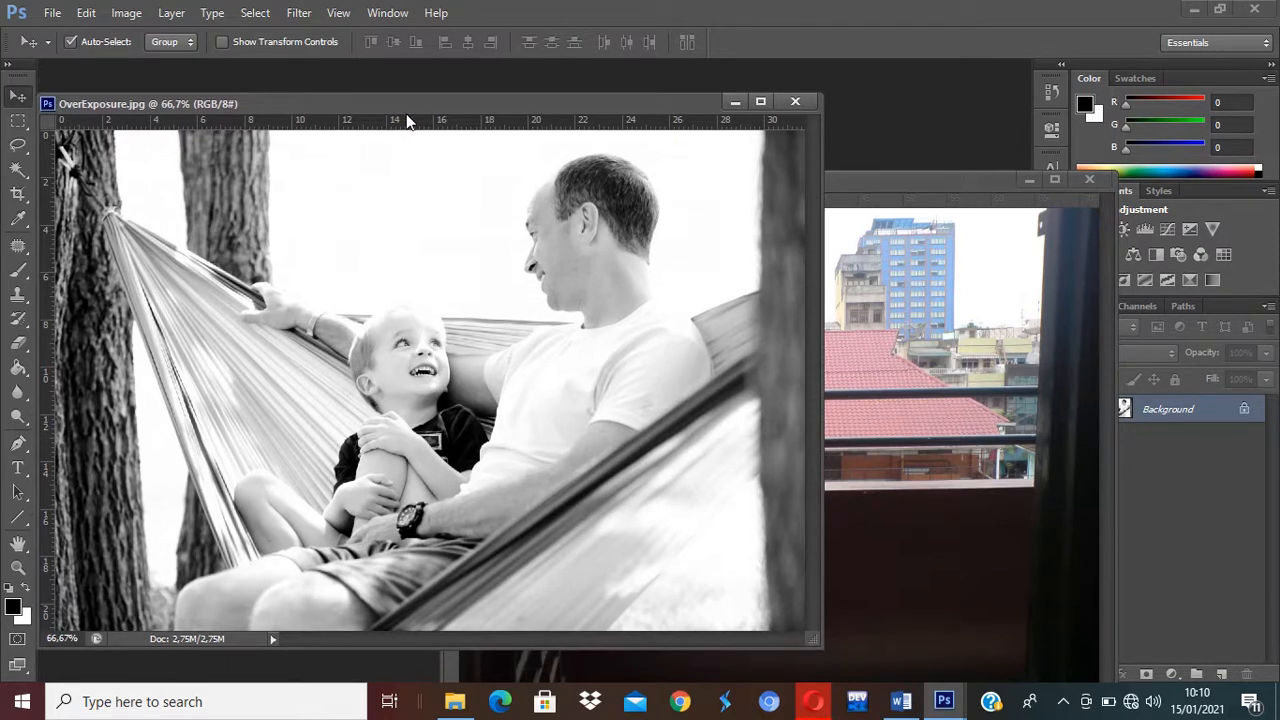
left_click(892, 183)
left_click_drag(877, 184, 829, 186)
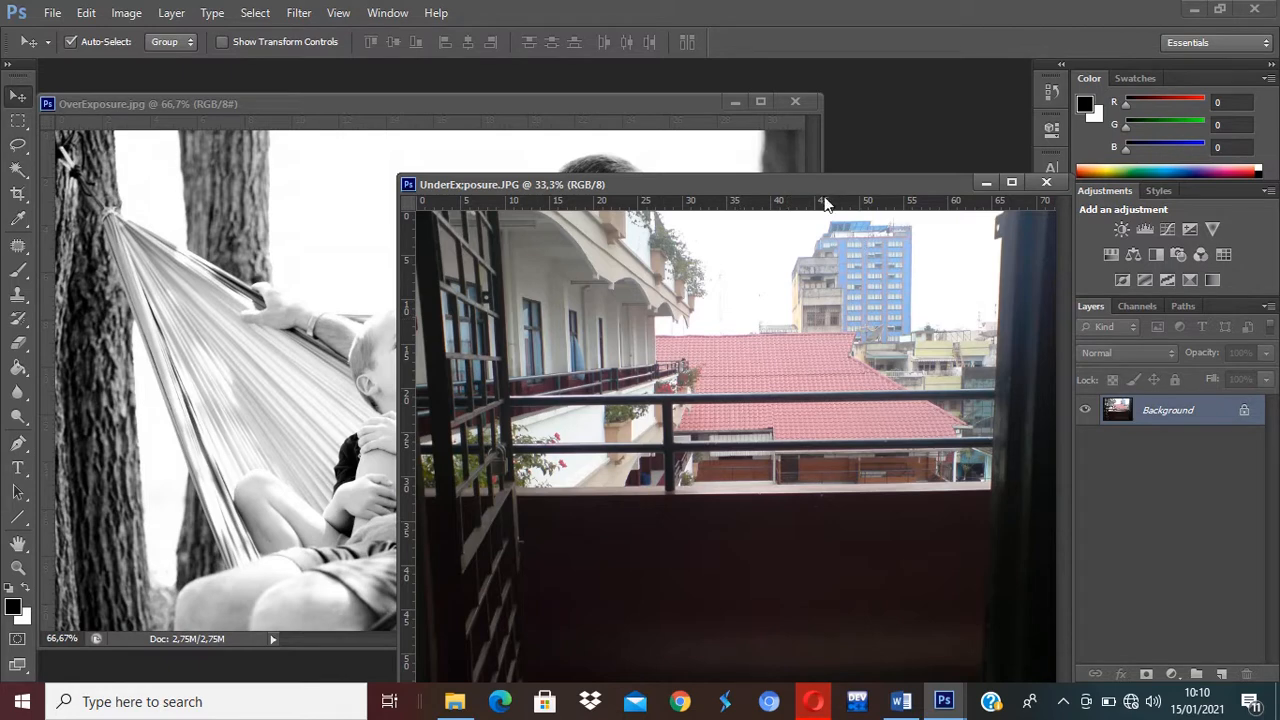
left_click_drag(818, 189, 752, 169)
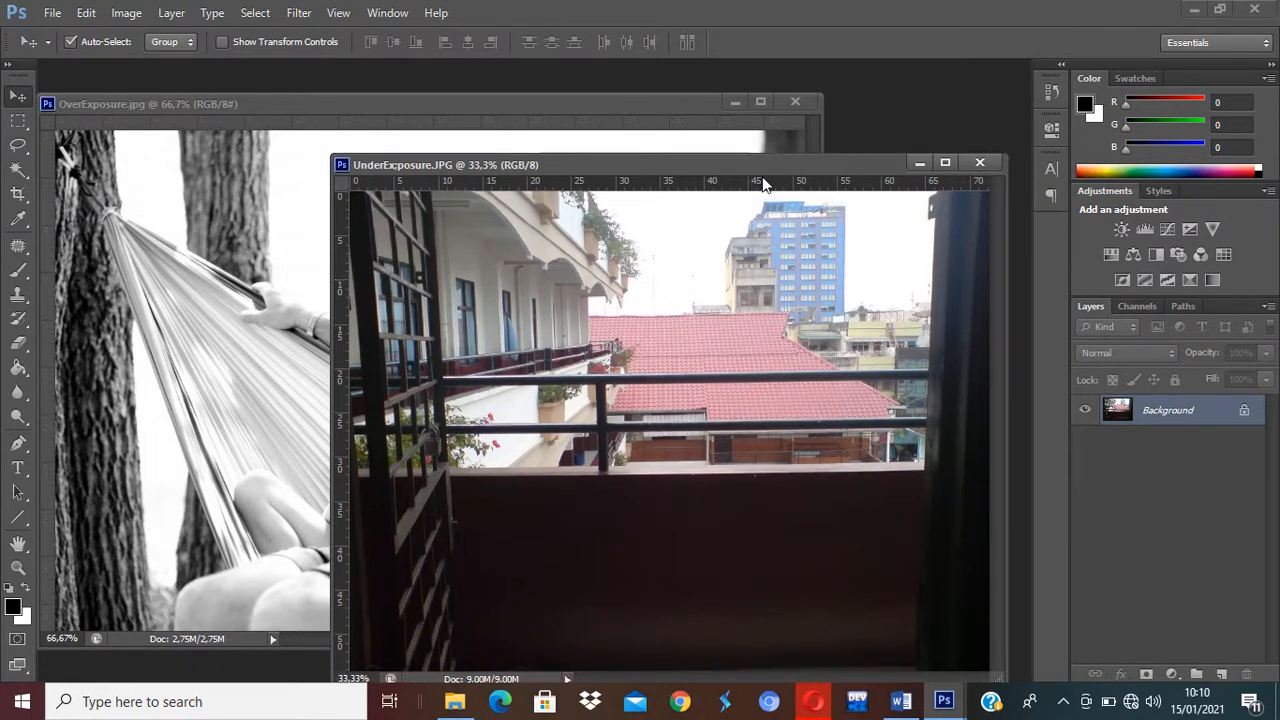
Step: Brighten UnderEx;posure.JPG with a Levels adjustment, setting the RGB midtone input level to 2,03
left_click(127, 14)
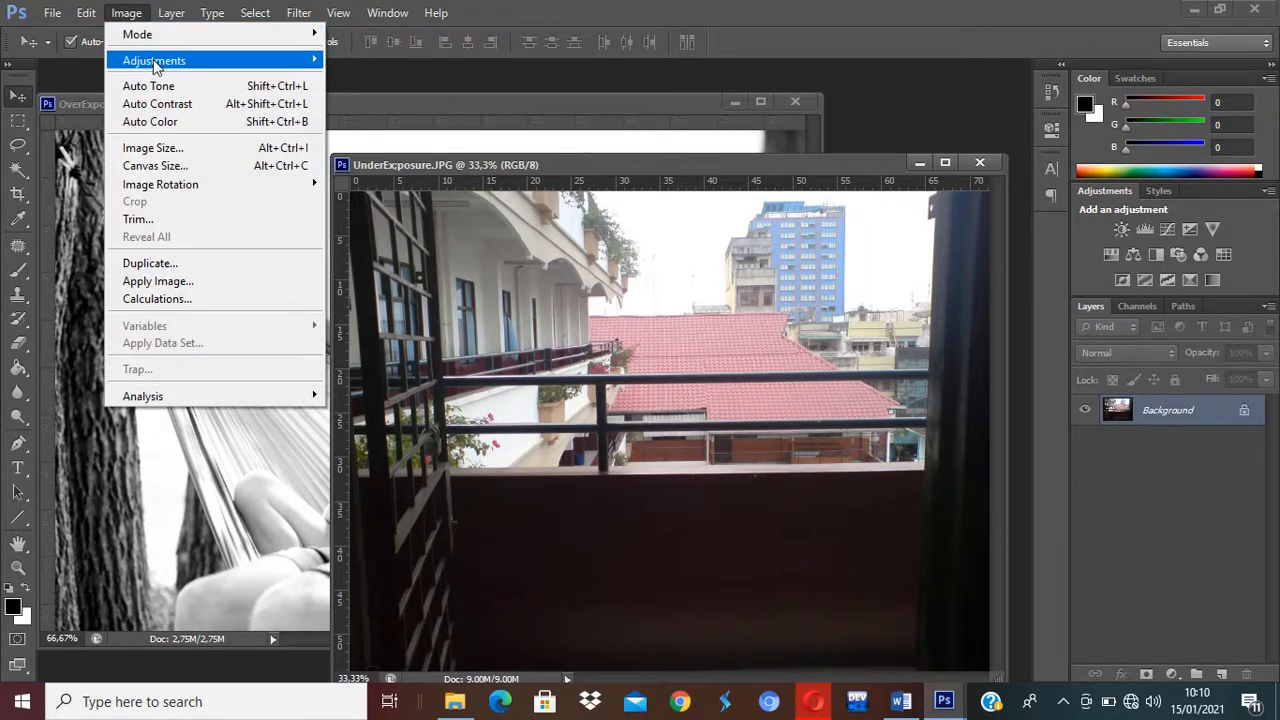
mouse_move(155, 66)
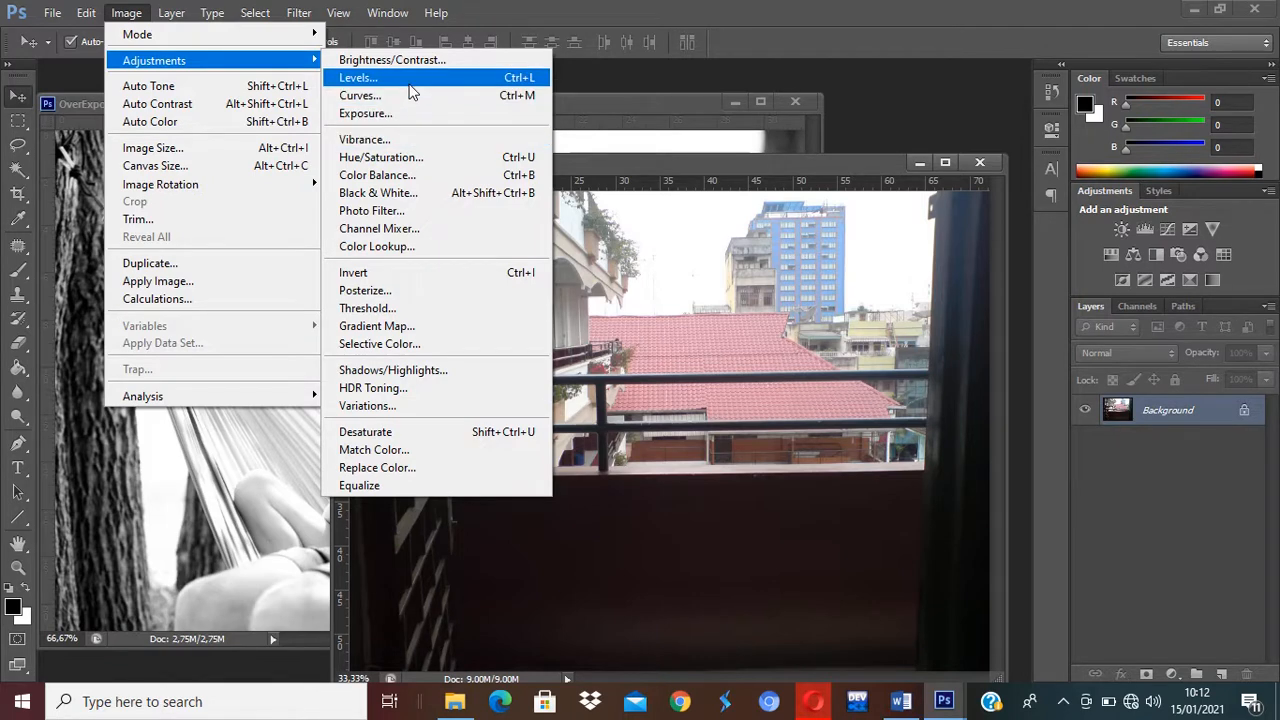
left_click(410, 85)
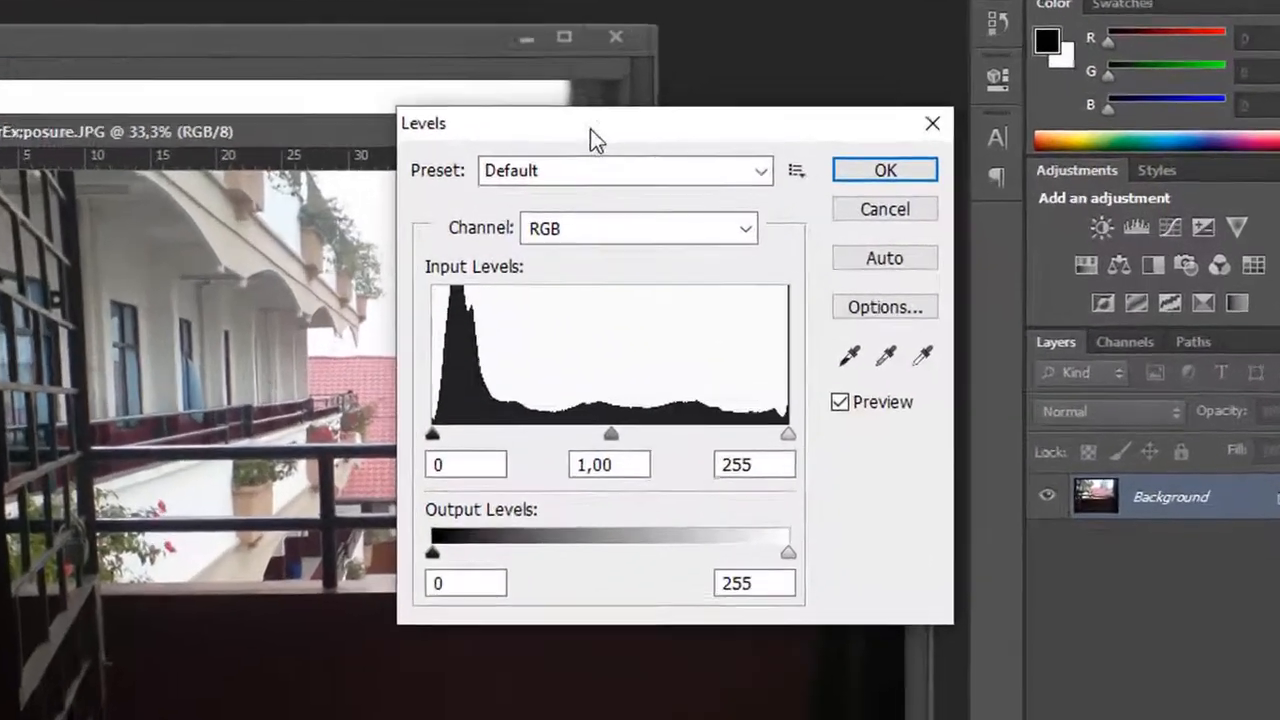
left_click_drag(590, 128, 777, 3)
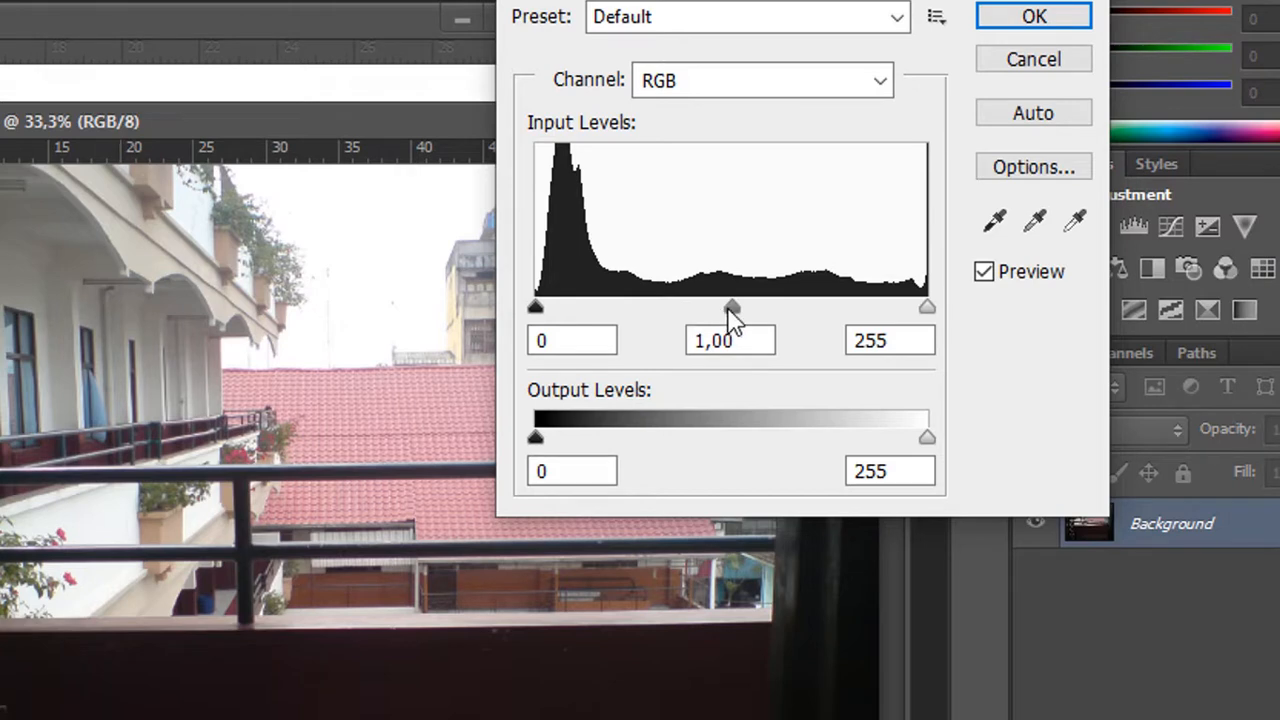
left_click_drag(730, 310, 626, 320)
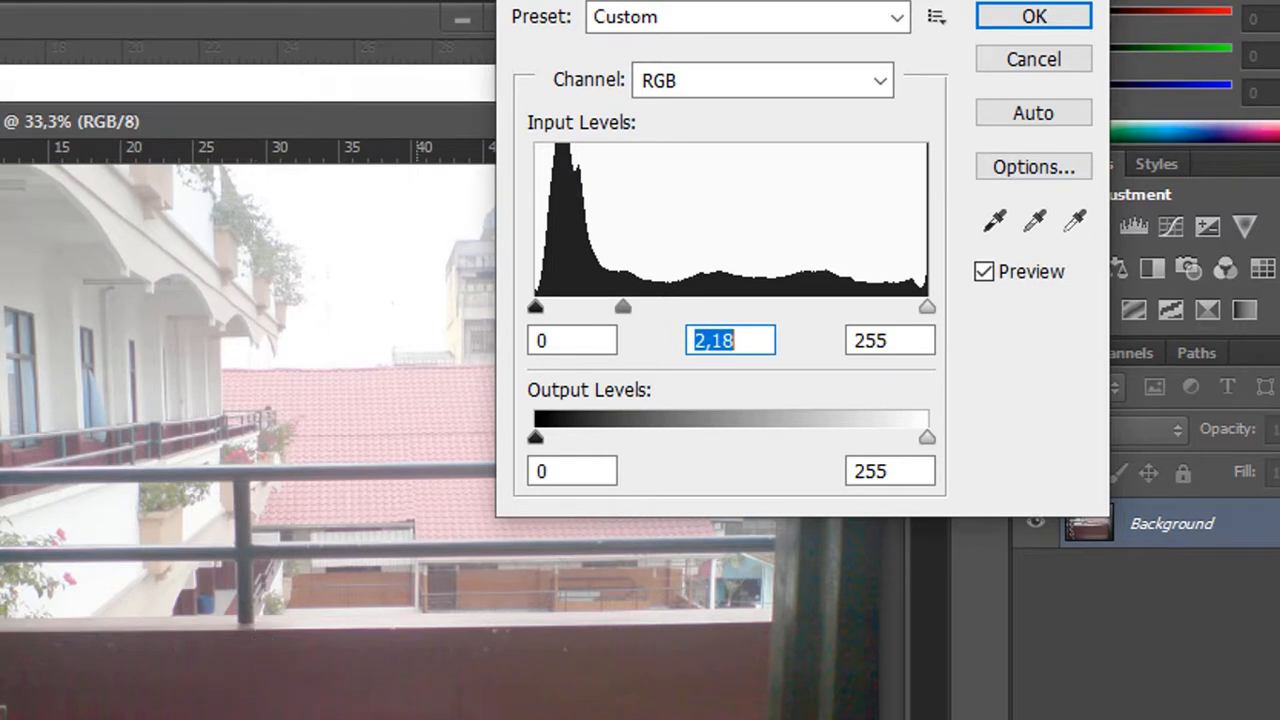
left_click(675, 675)
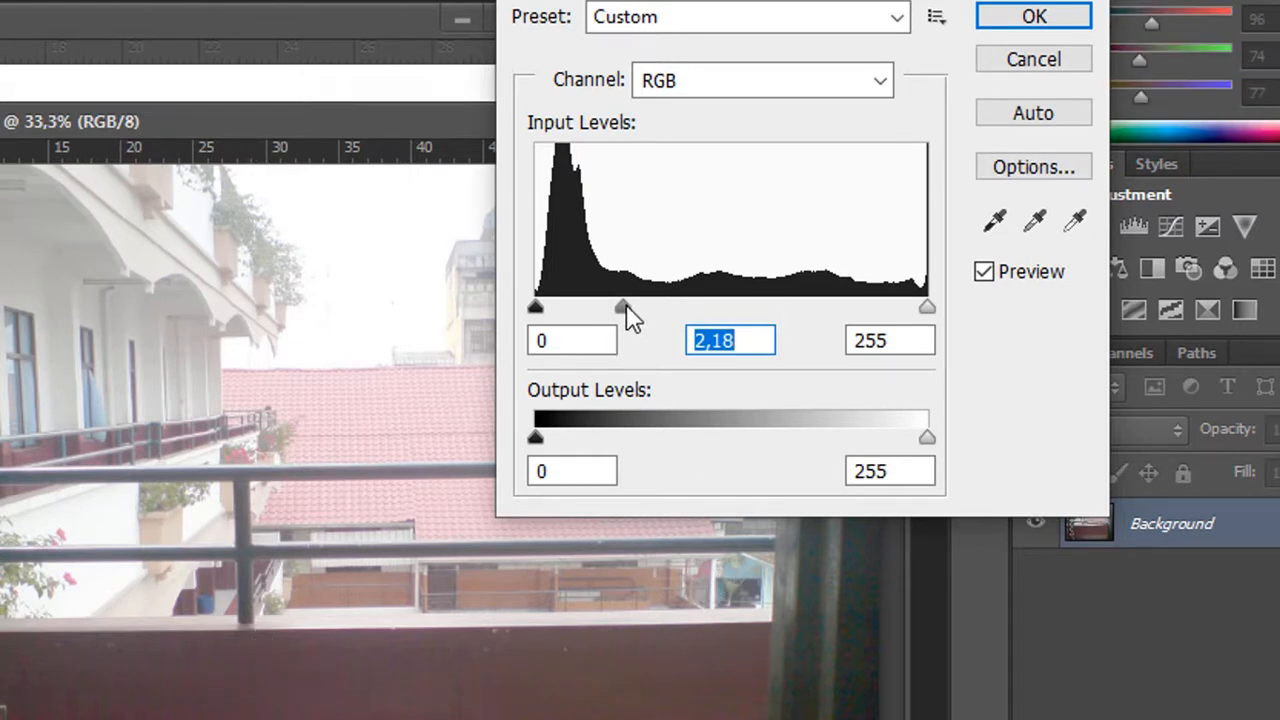
left_click_drag(626, 307, 640, 304)
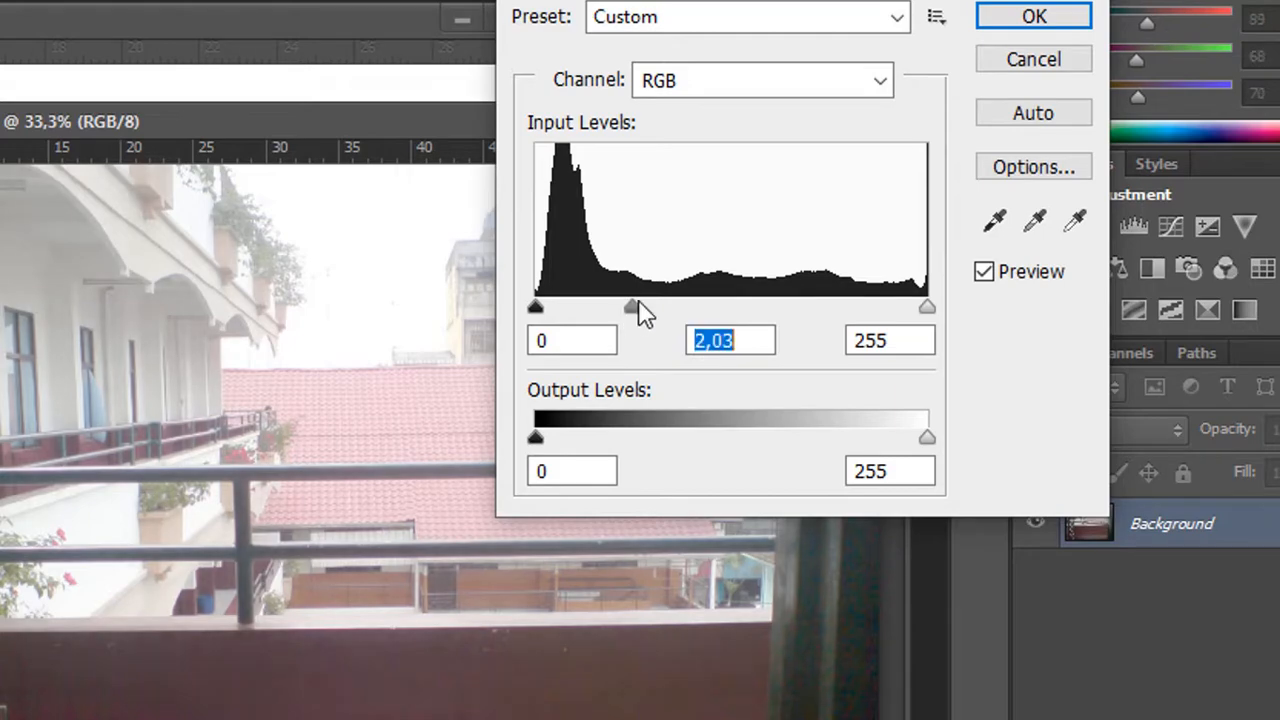
left_click(1006, 24)
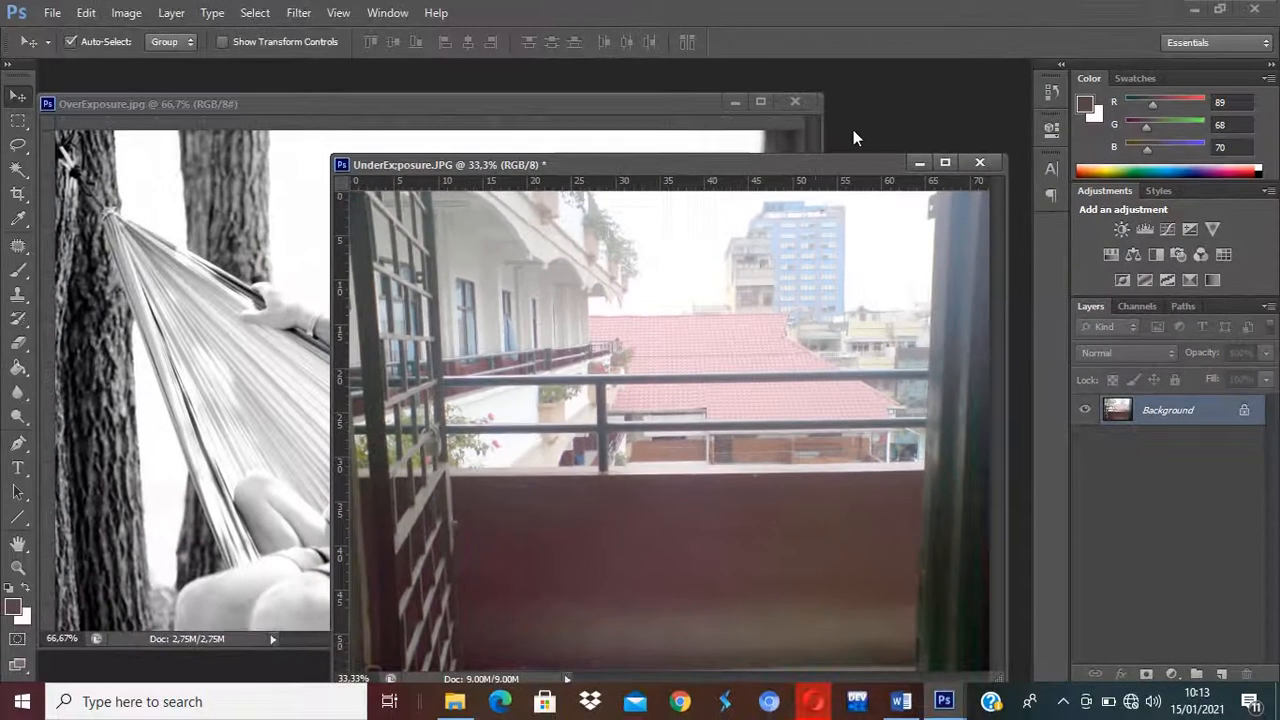
left_click_drag(729, 151, 729, 130)
left_click_drag(806, 148, 801, 164)
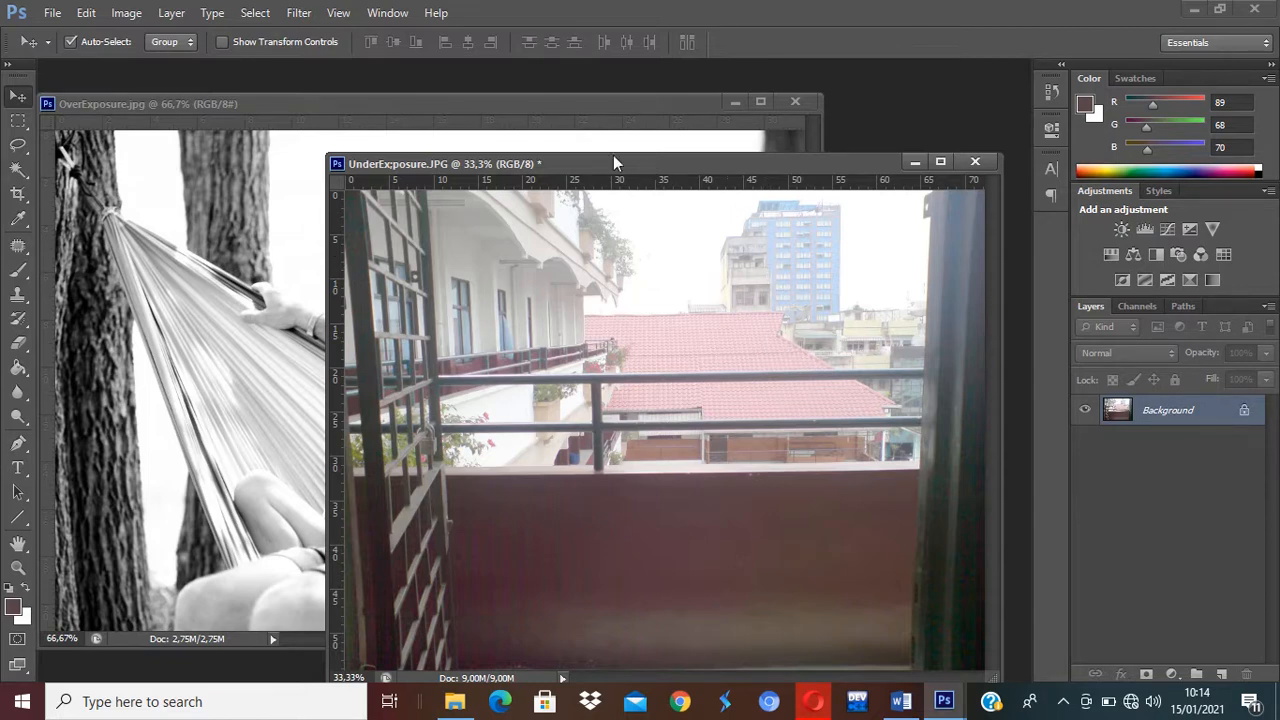
Step: Start a Curves adjustment on OverExposure.jpg and pull a midtone point down to input 148, output 117
left_click(555, 106)
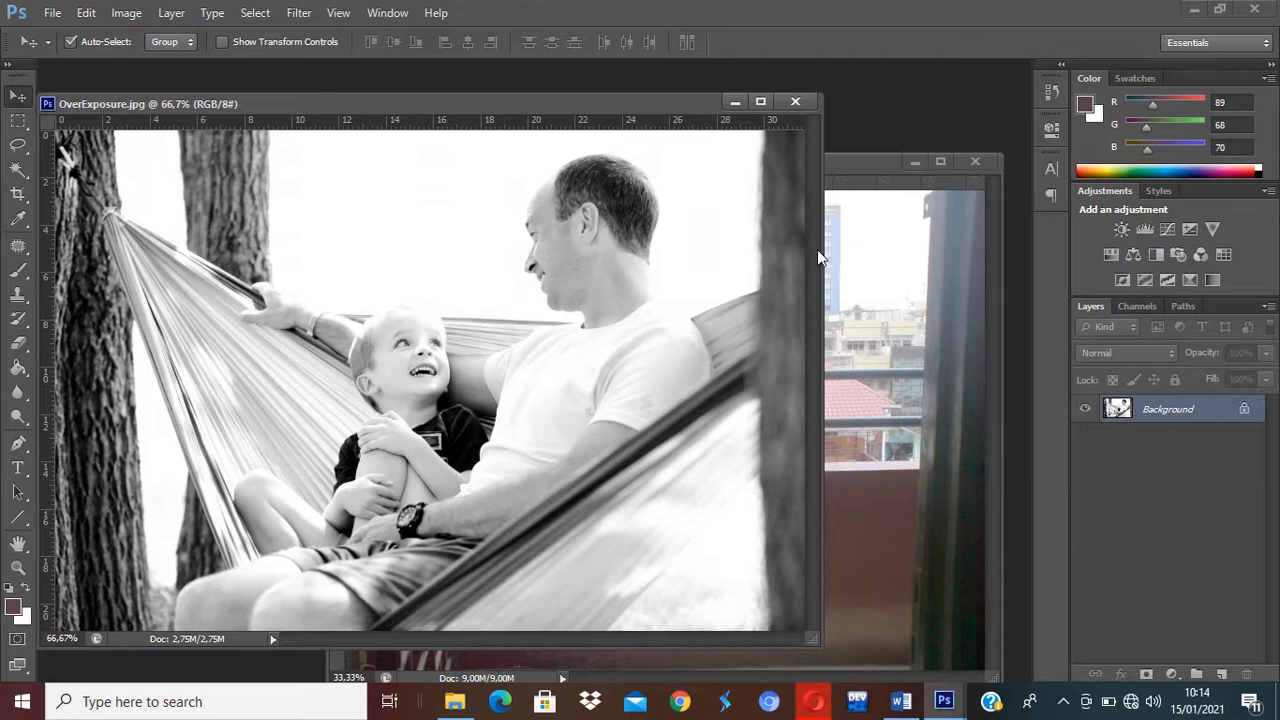
left_click(134, 18)
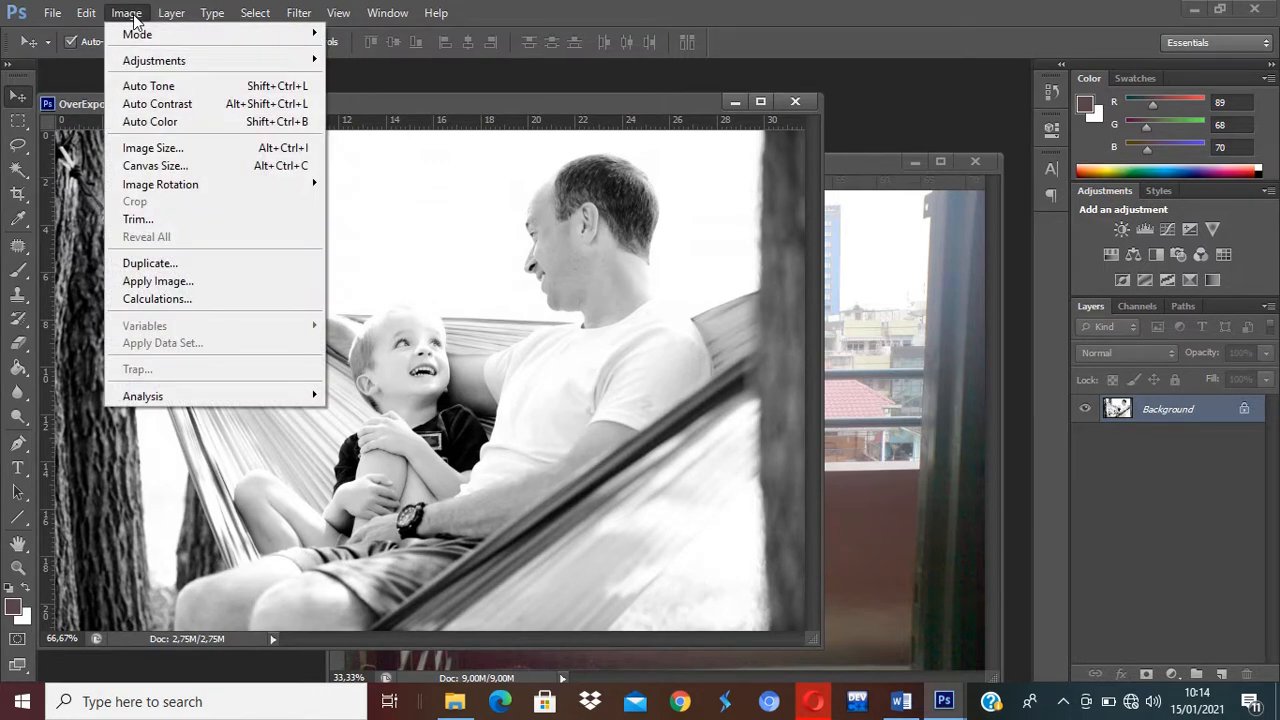
mouse_move(168, 60)
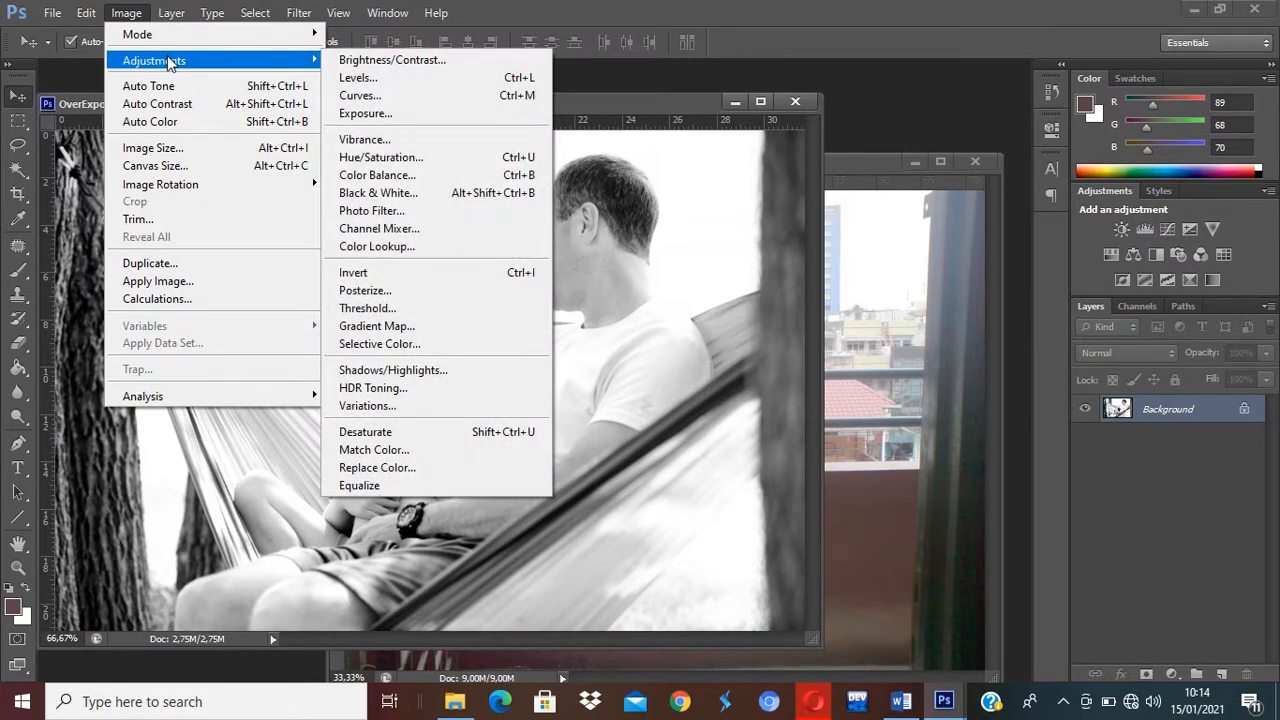
left_click(425, 102)
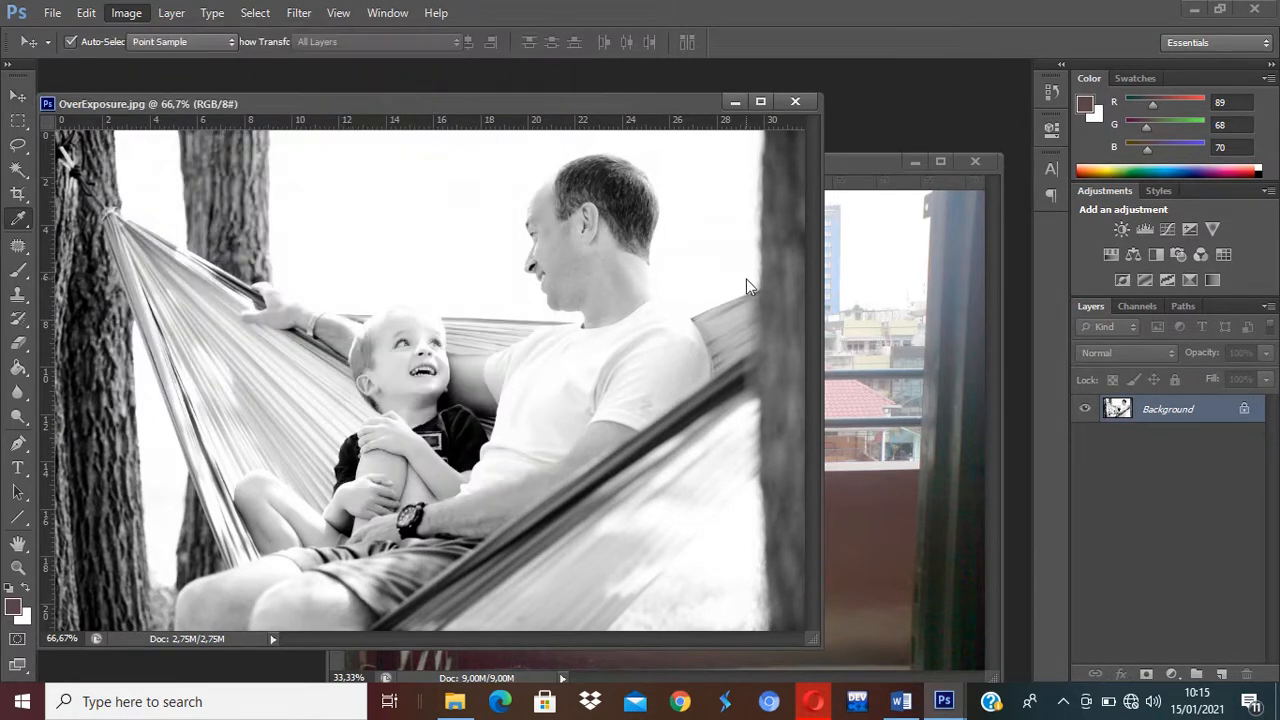
left_click_drag(1114, 107, 1025, 72)
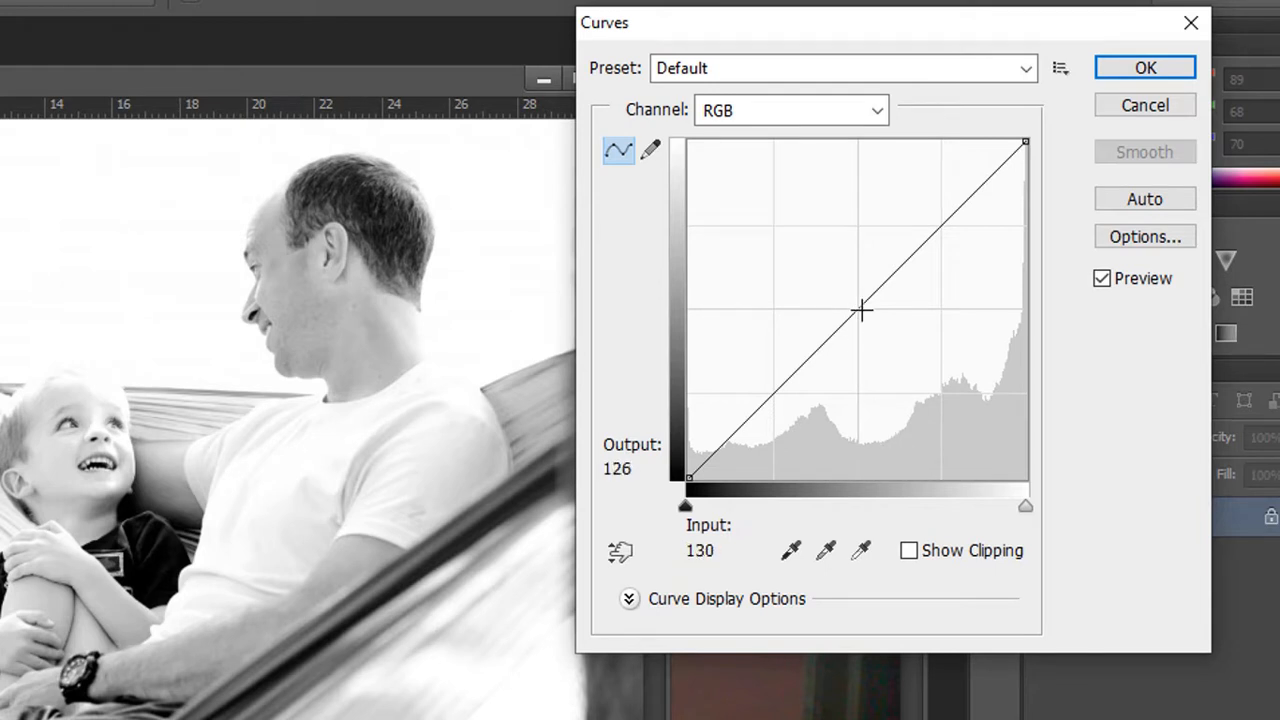
mouse_move(860, 309)
left_mouse_down()
mouse_move(886, 344)
mouse_move(821, 289)
mouse_move(846, 320)
mouse_move(856, 309)
left_mouse_up()
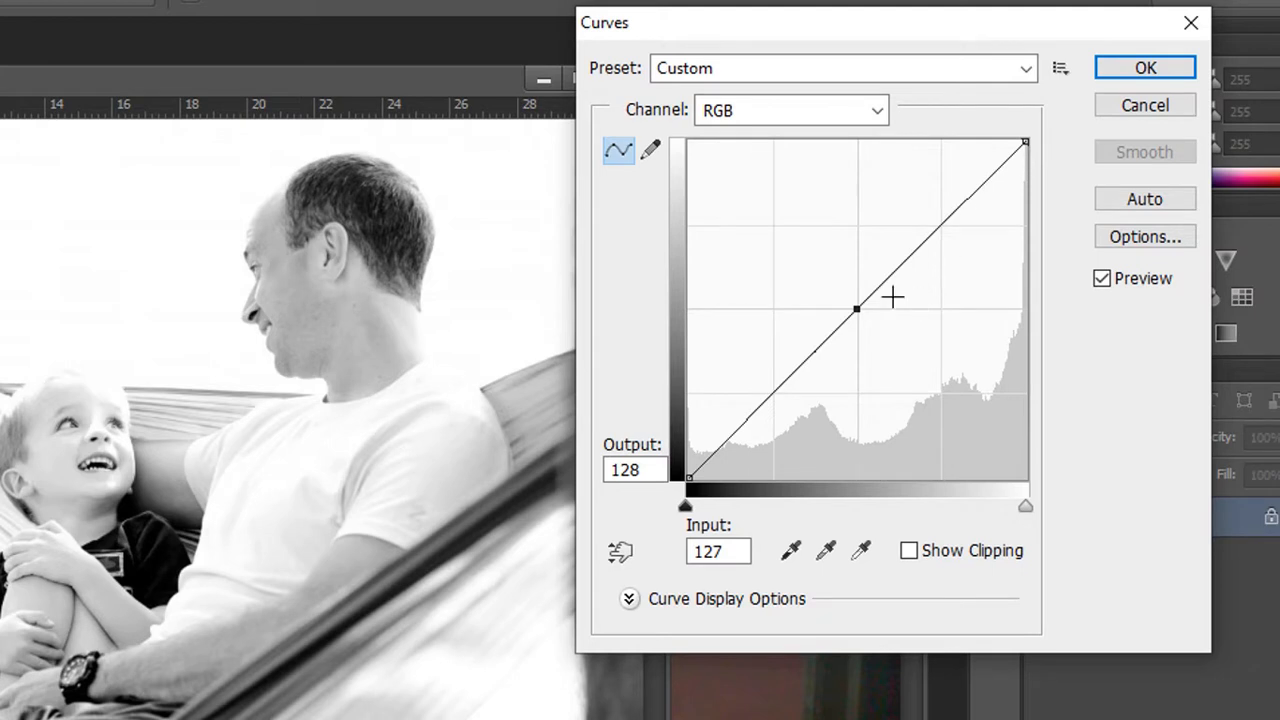
left_click_drag(860, 309, 858, 305)
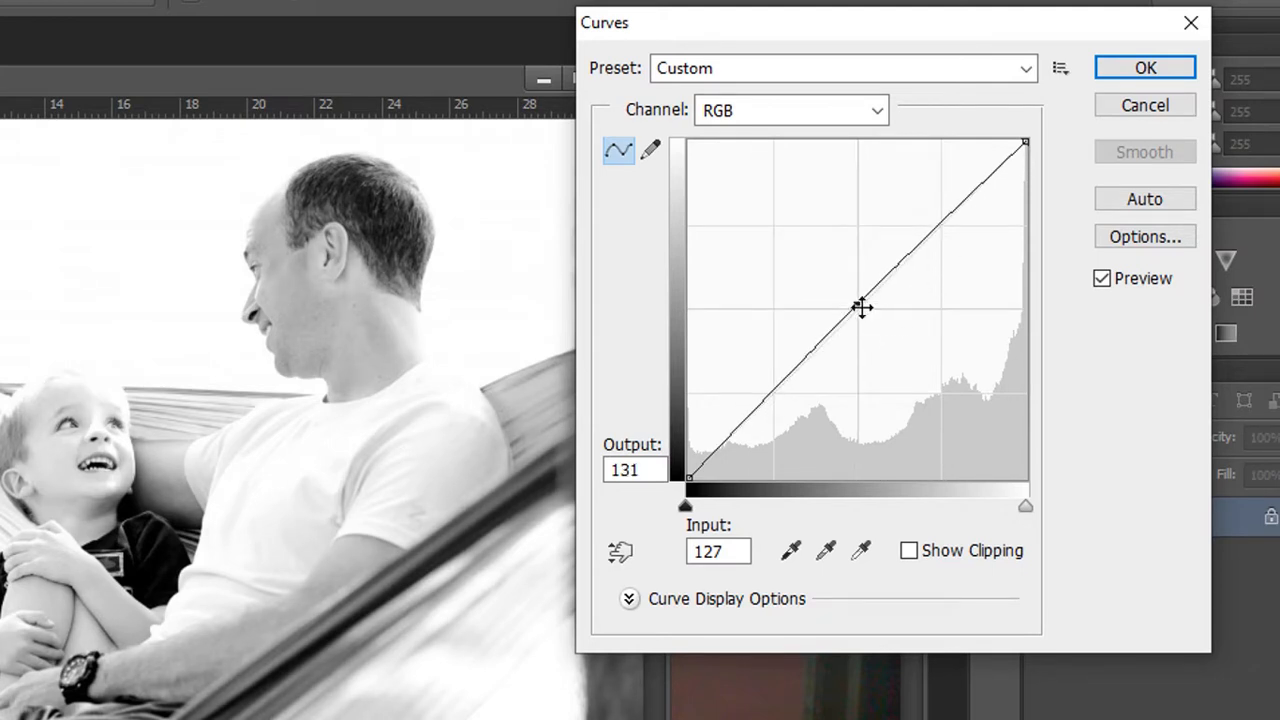
left_click_drag(862, 303, 887, 325)
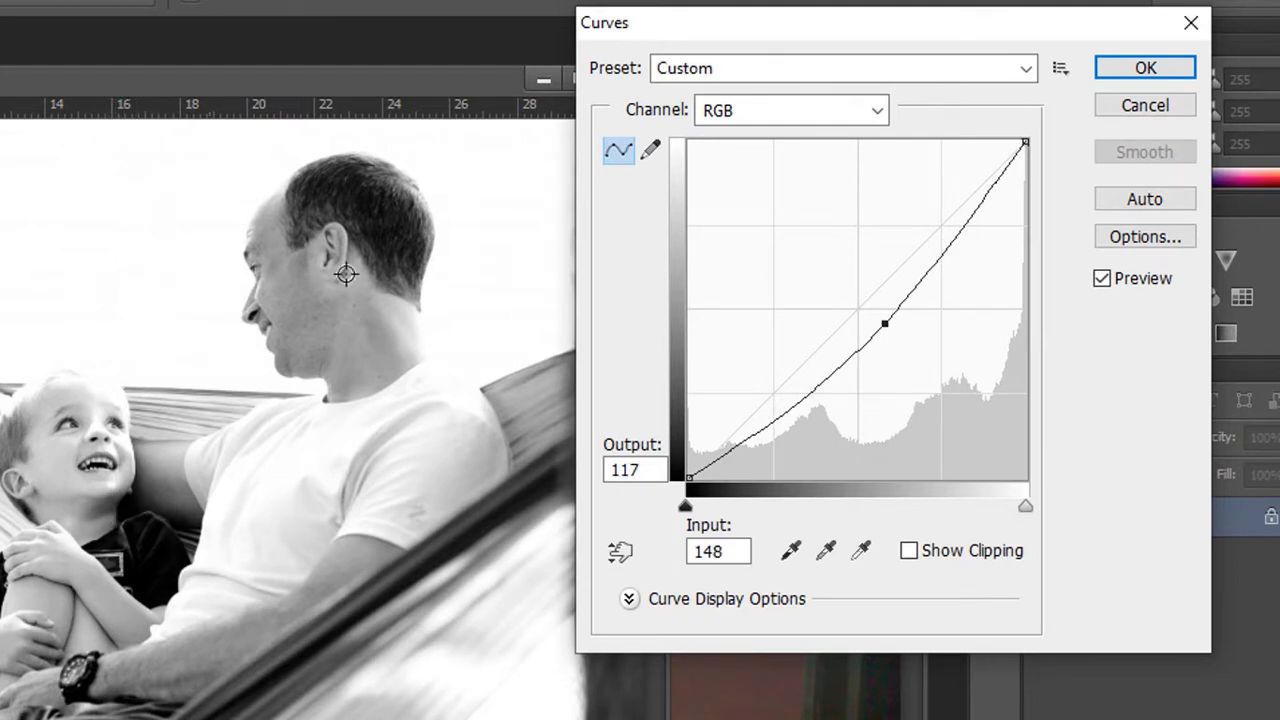
Step: Add a highlights point below the diagonal, move the midtone point to input 156, output 108, and apply the curve
left_click(958, 234)
left_click_drag(958, 234, 979, 248)
left_click_drag(886, 323, 897, 335)
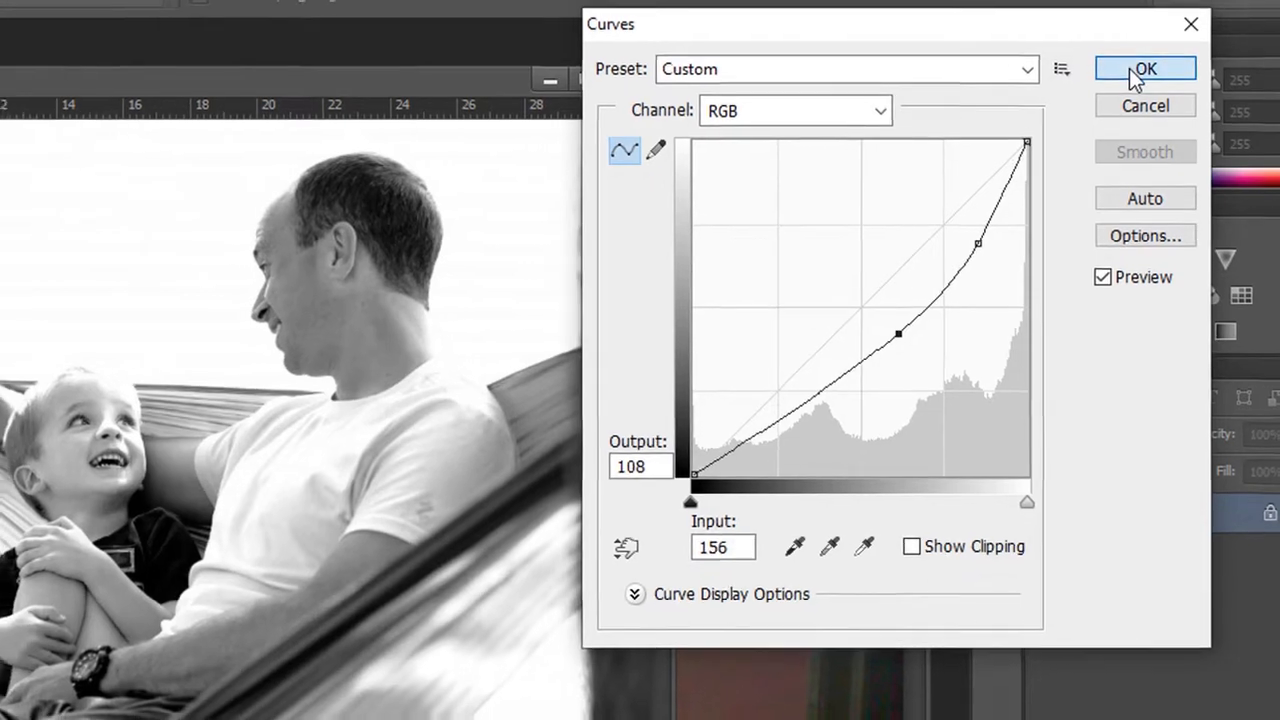
left_click(1139, 70)
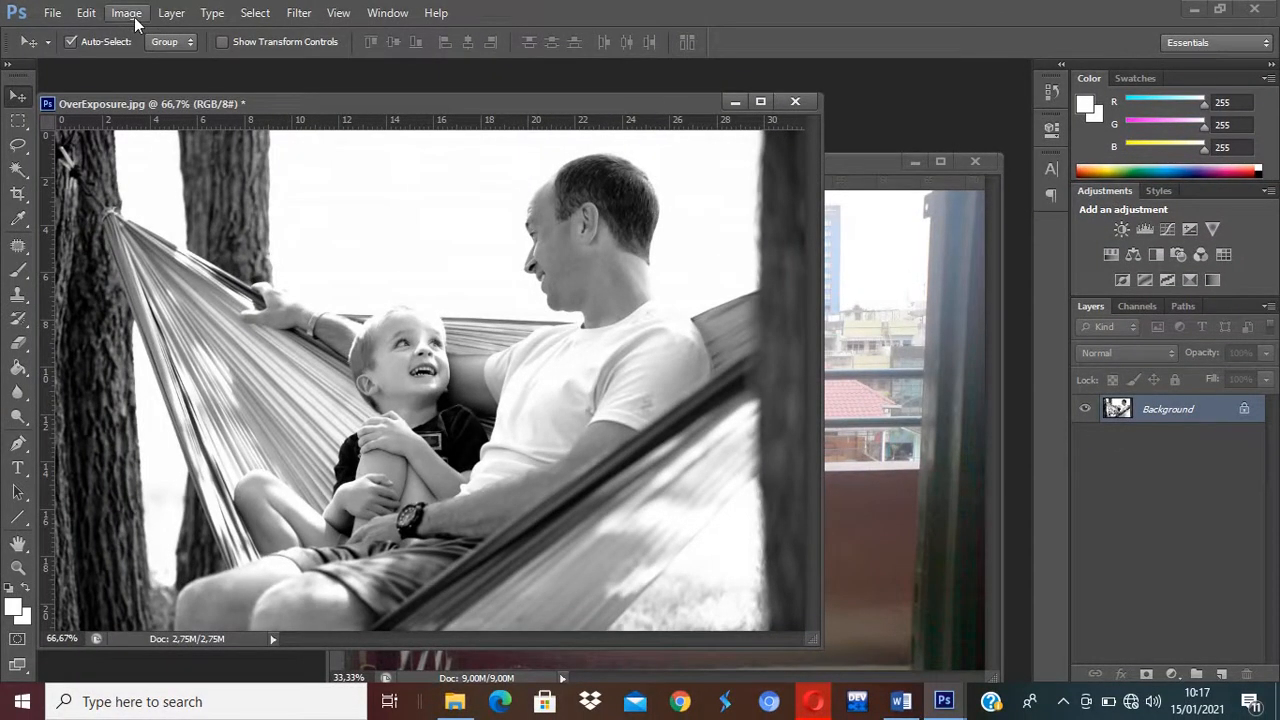
Step: Open the list of image adjustments for the OverExposure.jpg photo
left_click(136, 18)
mouse_move(173, 64)
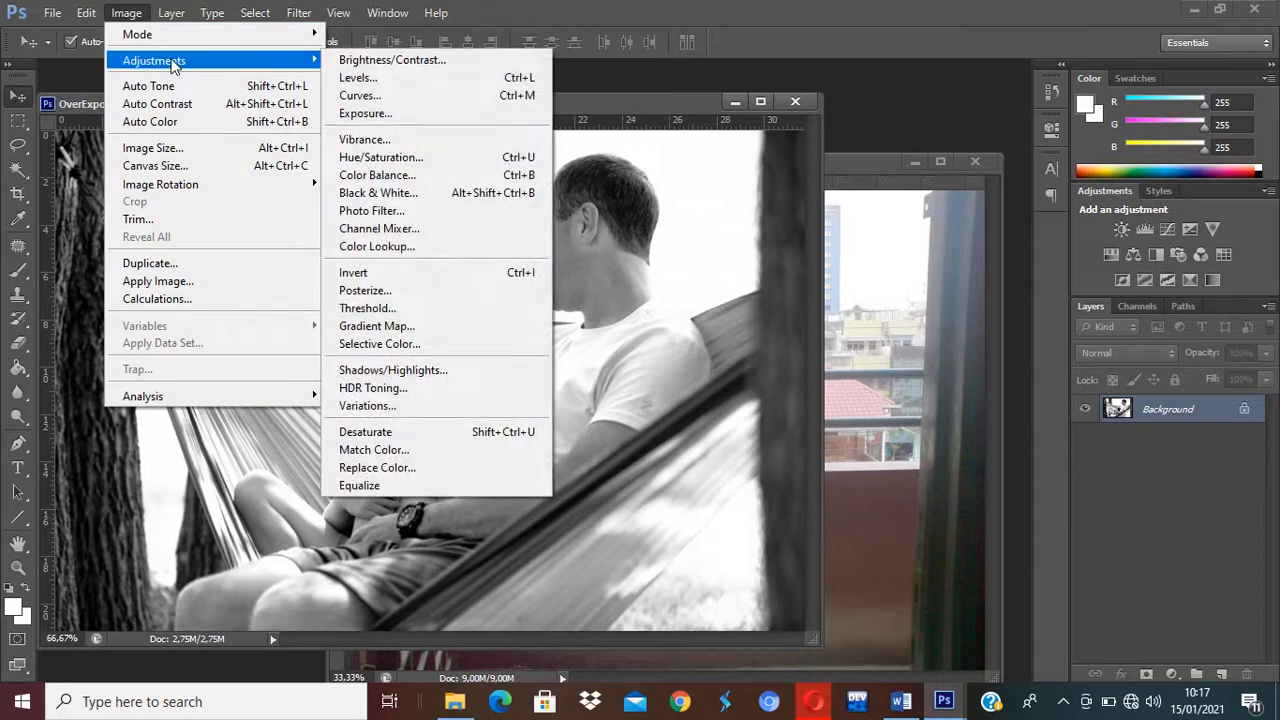